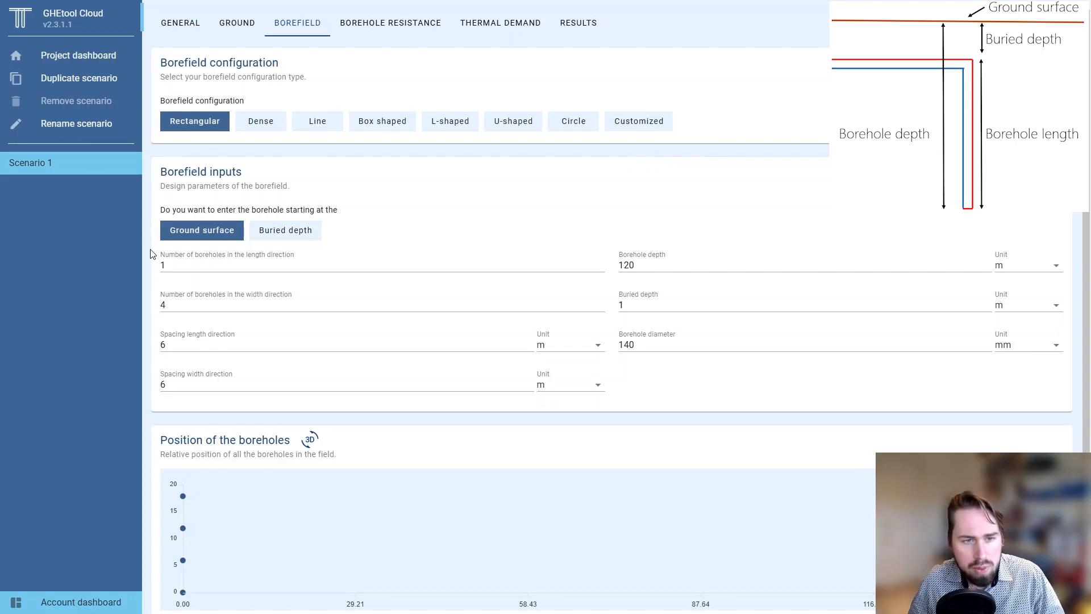
Inspect the rectangular borefield in the 3D view, rotating it to see the four boreholes.
scroll(152, 268, "down", 1)
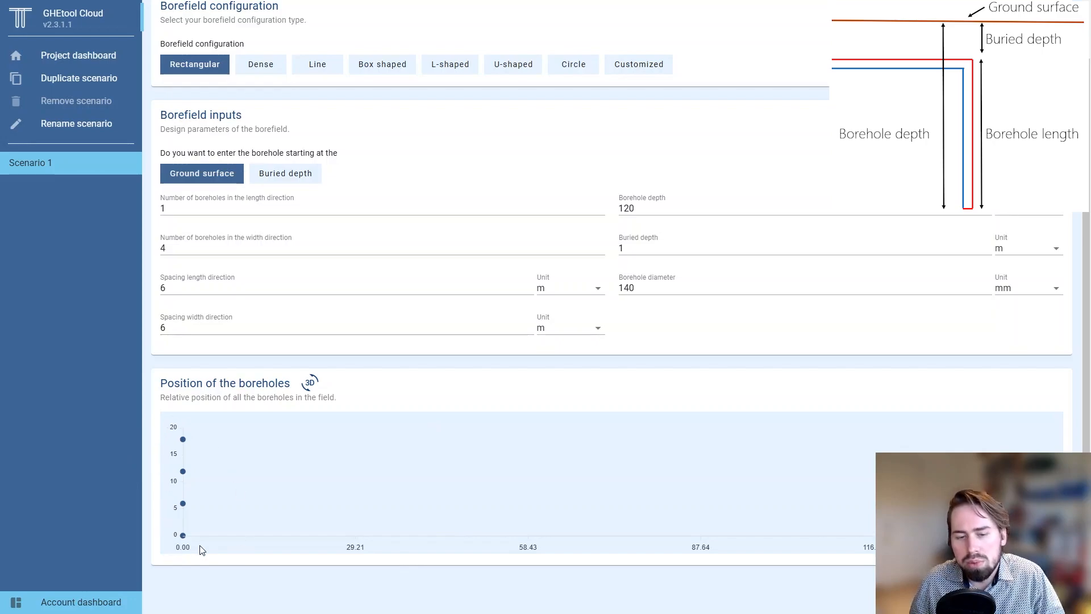
left_click(311, 385)
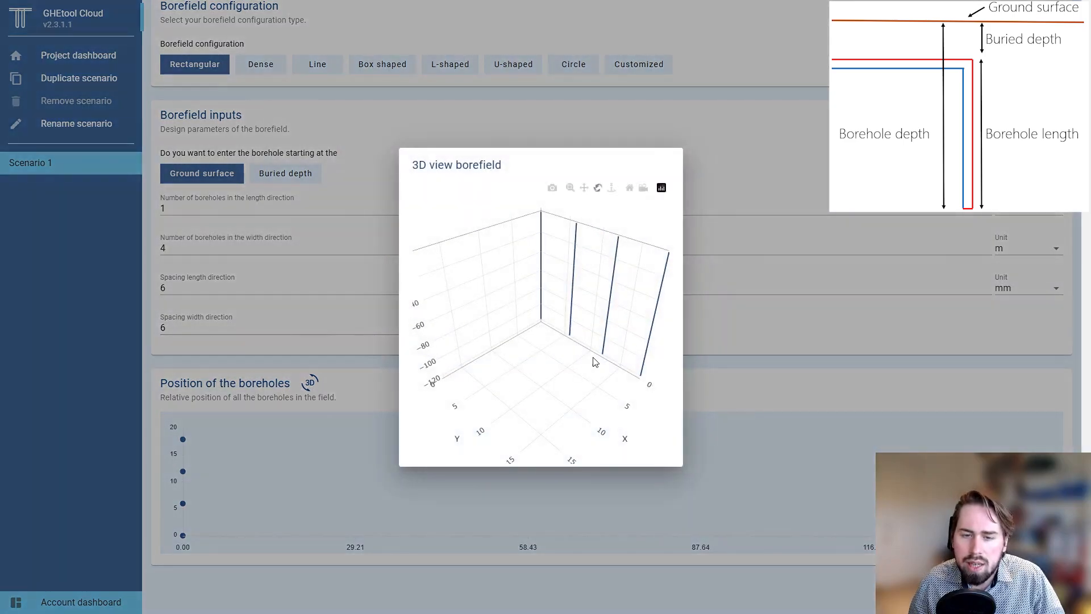
left_click_drag(514, 395, 549, 355)
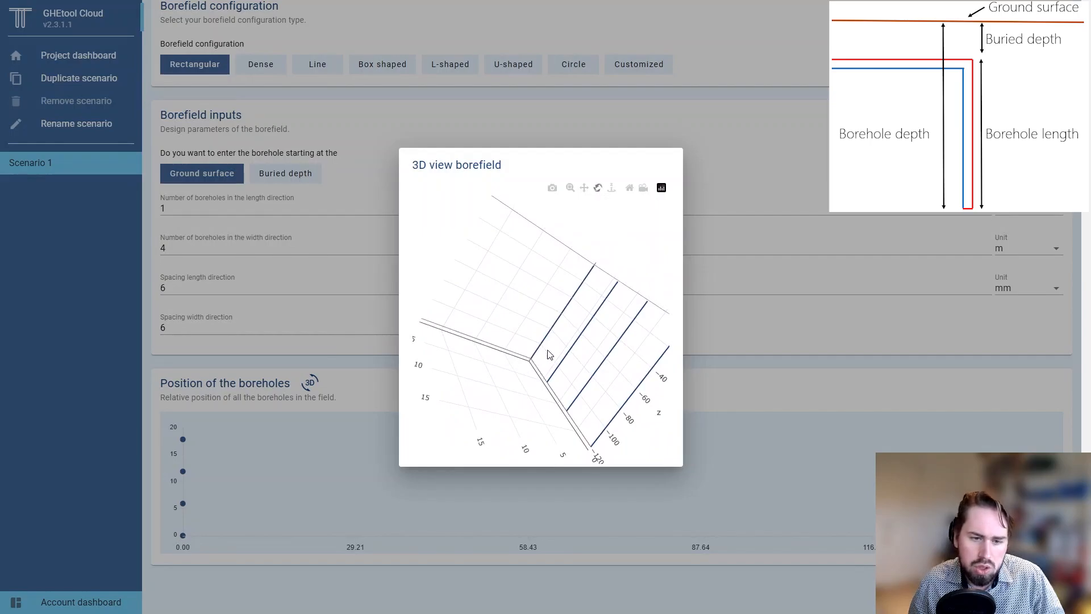
left_click(711, 348)
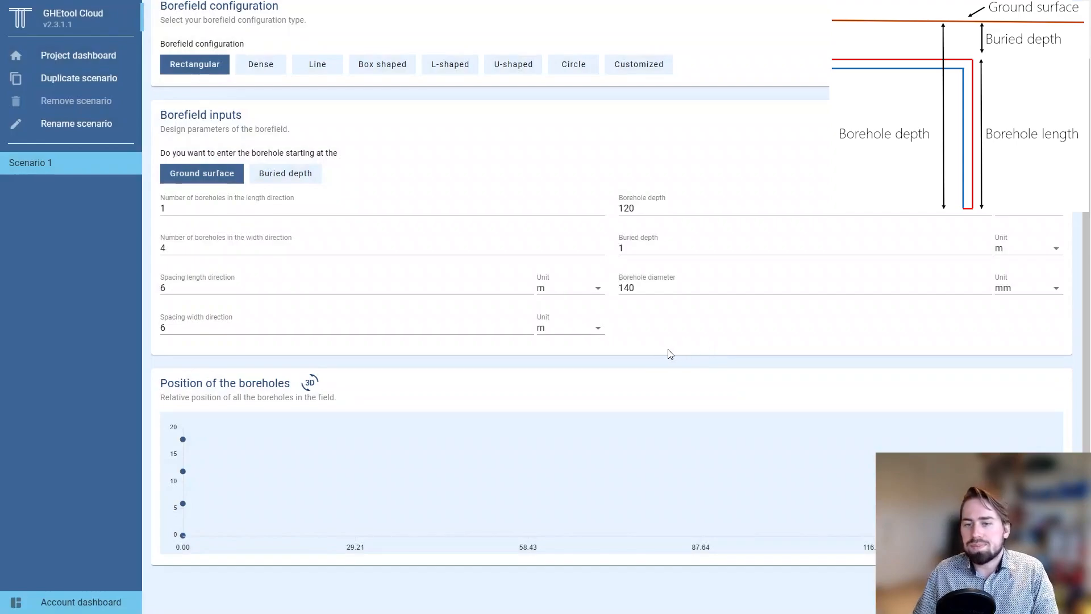
scroll(656, 349, "up", 1)
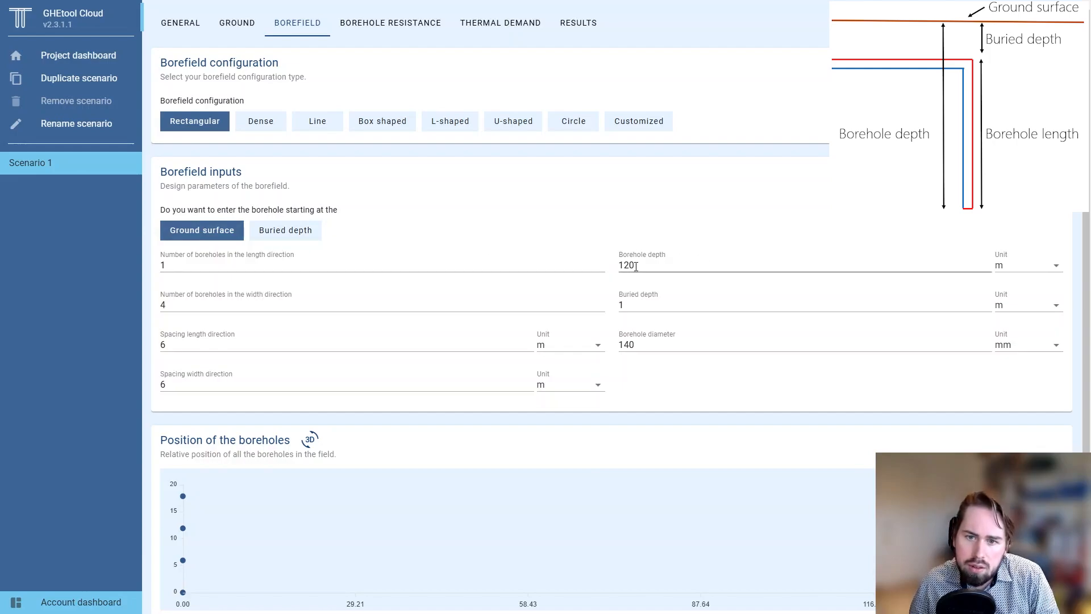
Set the buried depth of the boreholes to 10 m.
left_click(642, 303)
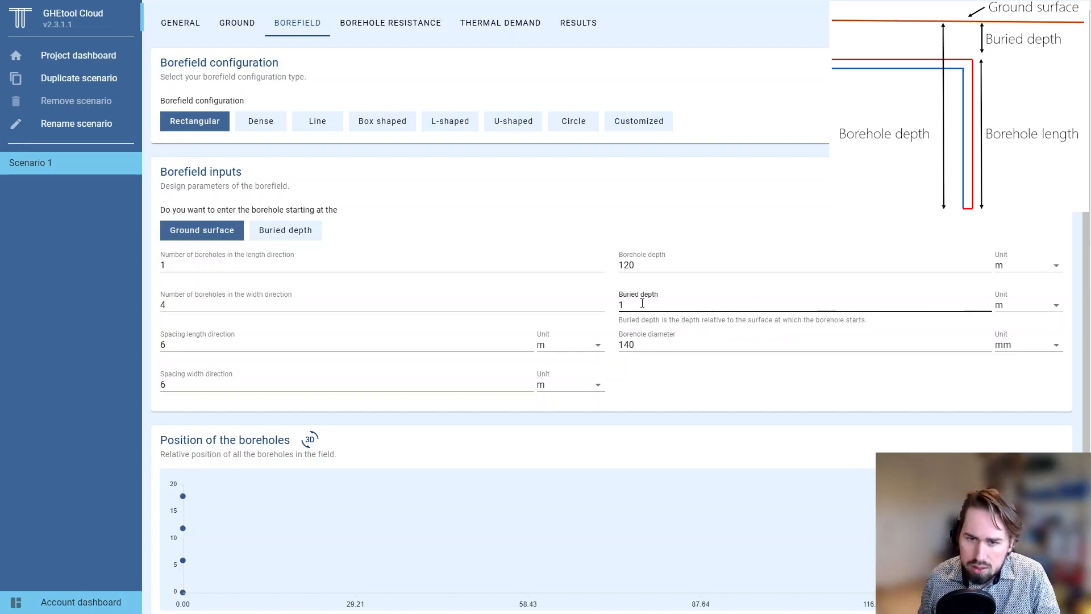
type("0")
left_click(563, 431)
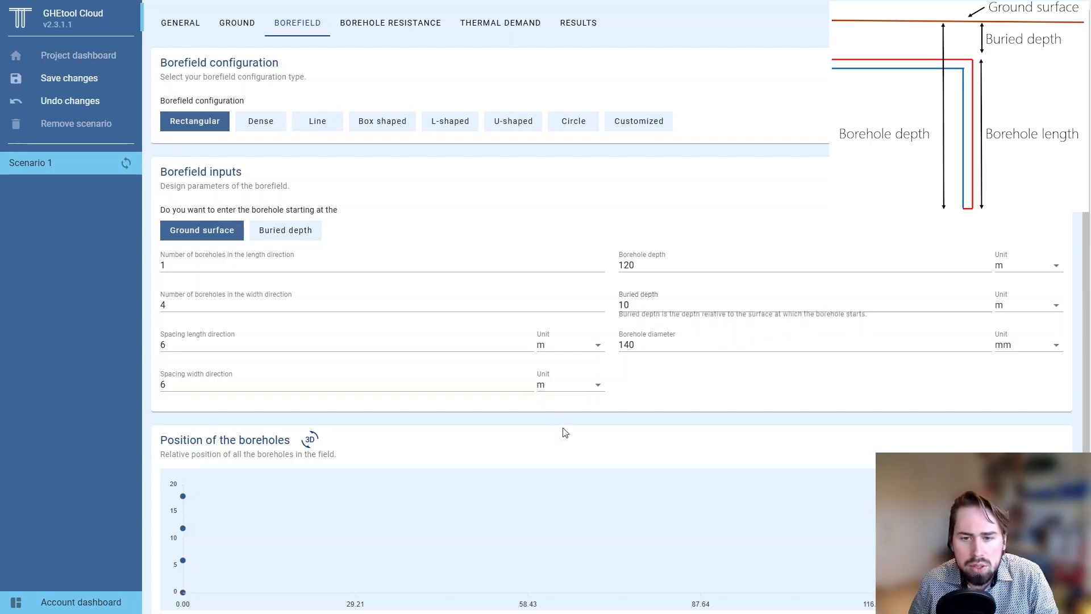
Examine where the boreholes start below the ground surface in the rotated 3D borefield view.
scroll(558, 434, "down", 1)
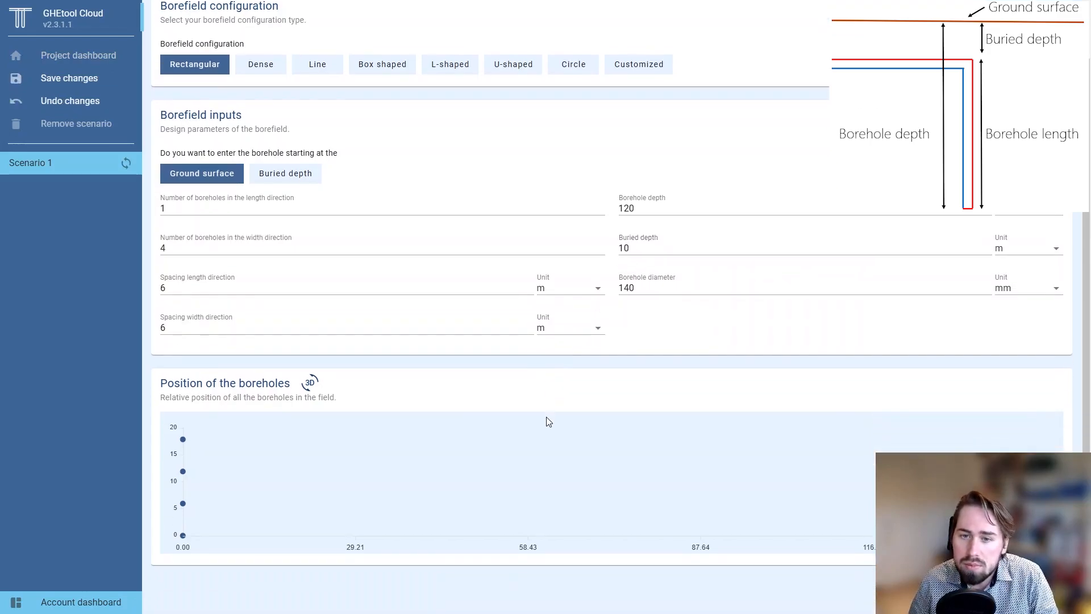
left_click(310, 383)
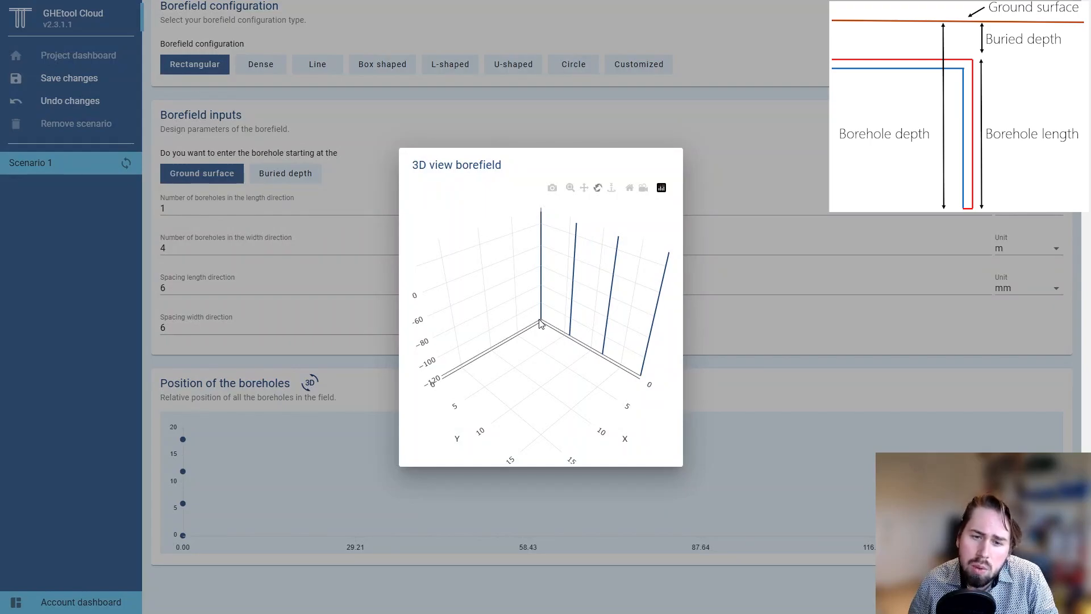
left_click_drag(504, 292, 467, 278)
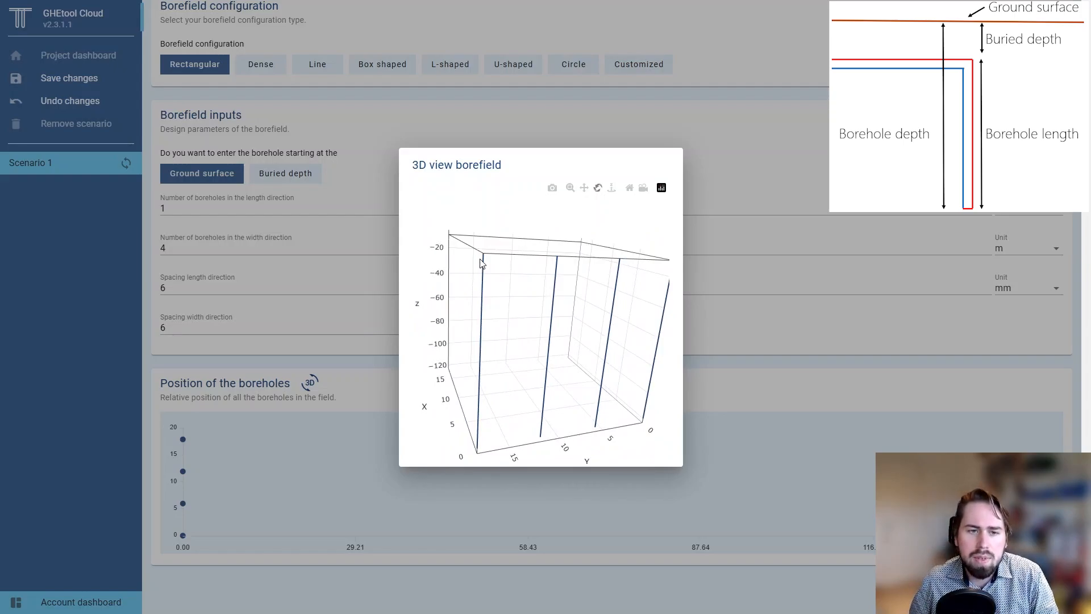
left_click(413, 131)
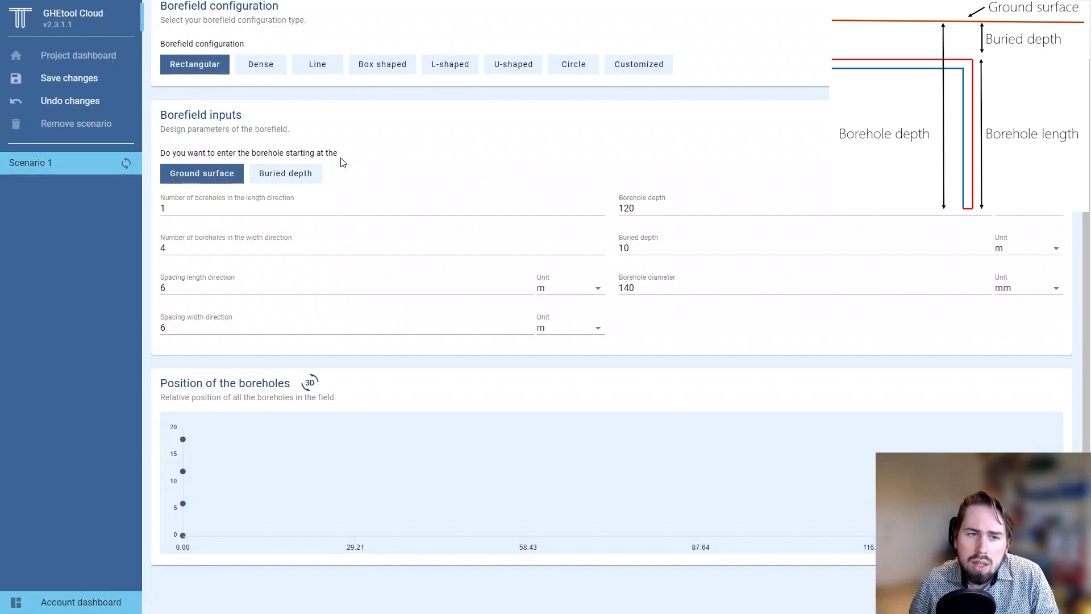
Try entering the boreholes from the buried depth, check the borefield in 3D, and return to the ground surface reference.
left_click(268, 180)
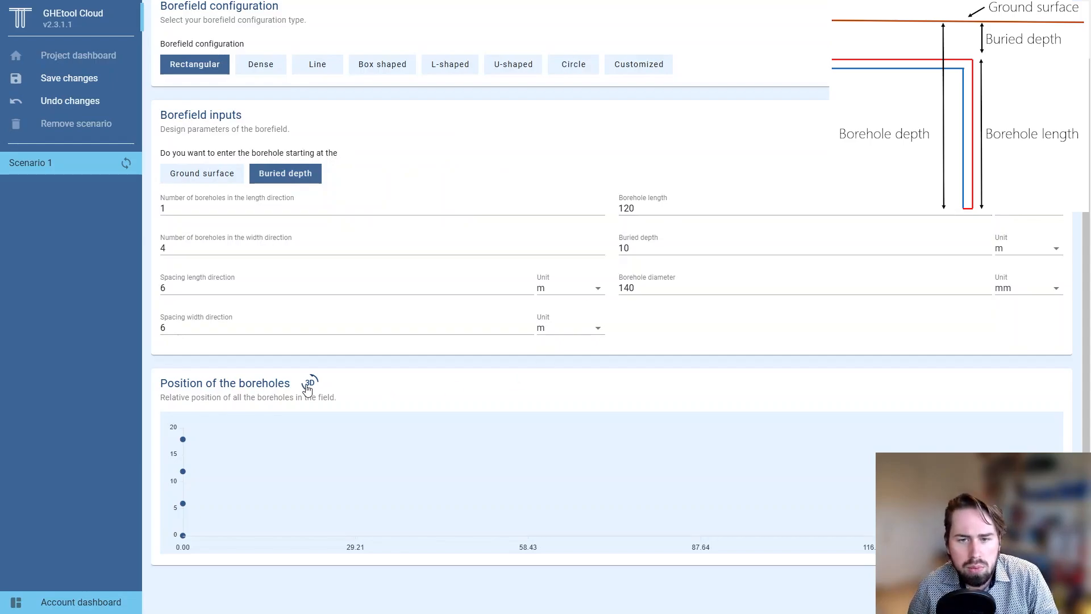
left_click(308, 383)
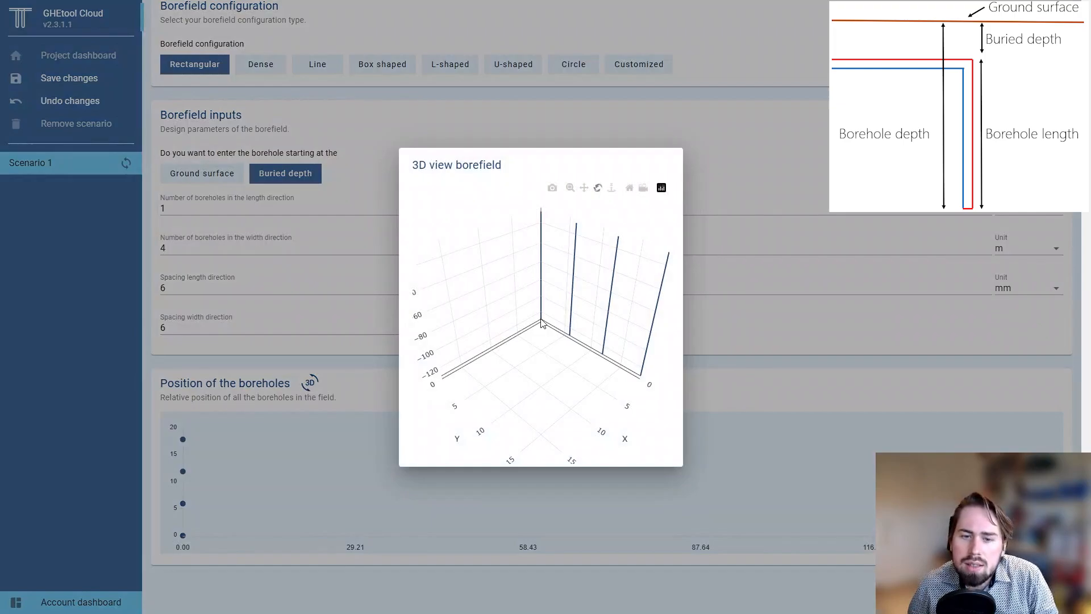
left_click_drag(538, 323, 624, 388)
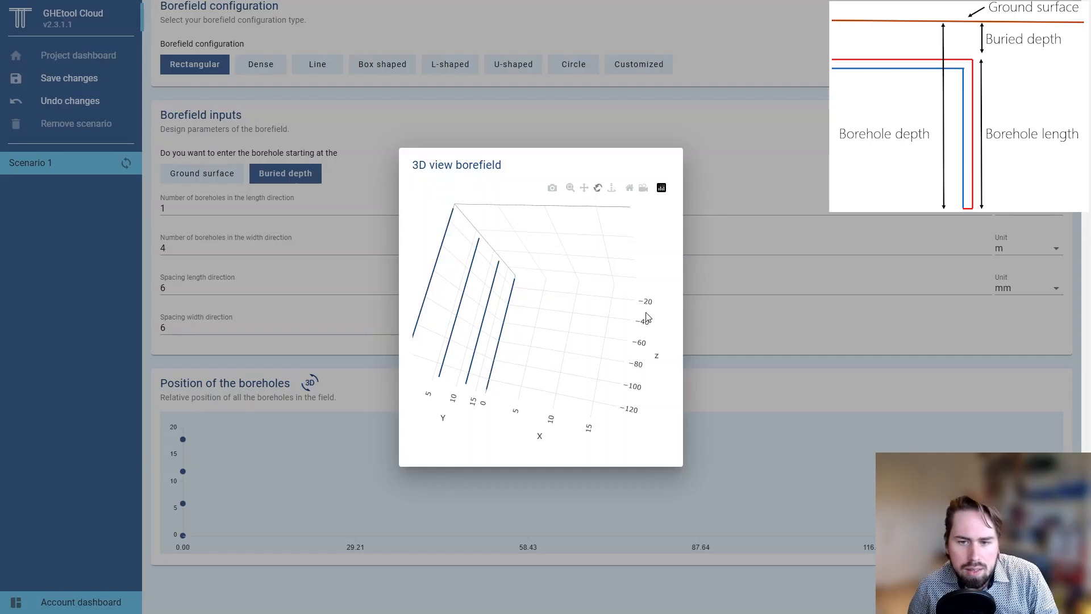
left_click(772, 369)
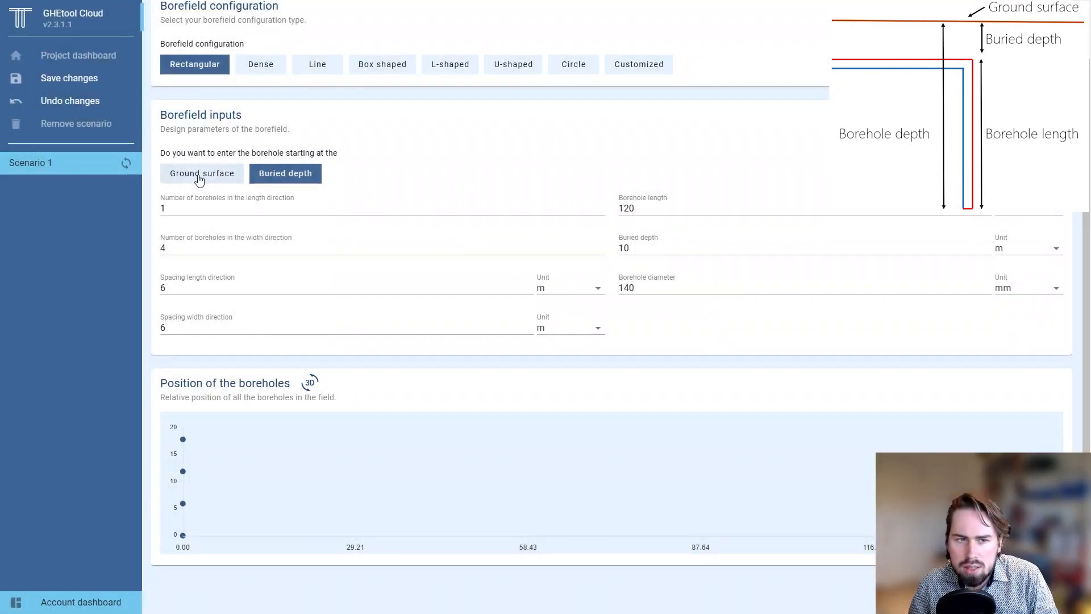
mouse_move(163, 182)
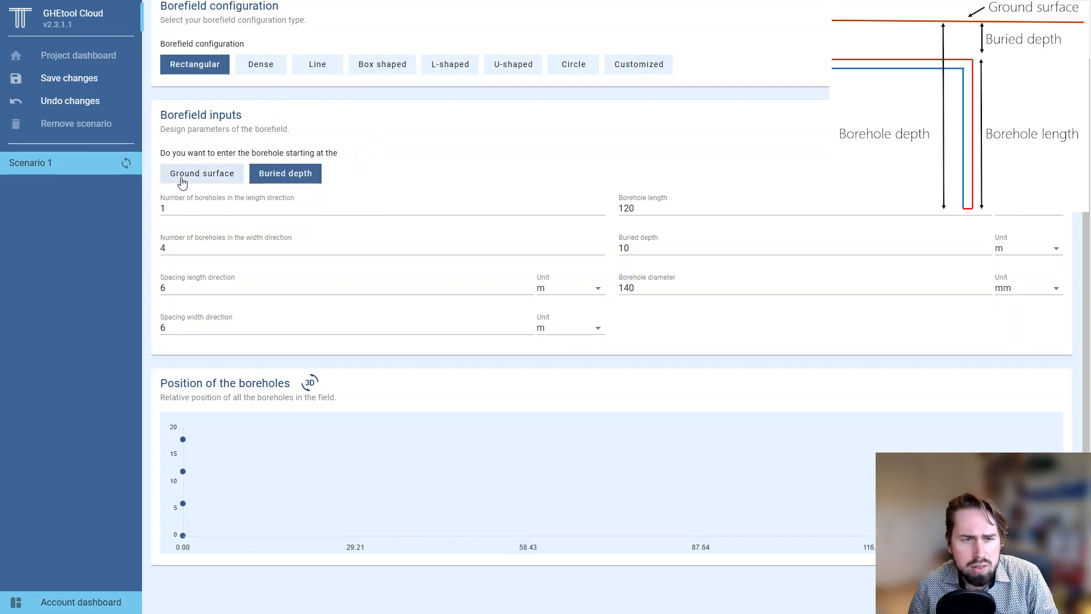
left_click(181, 181)
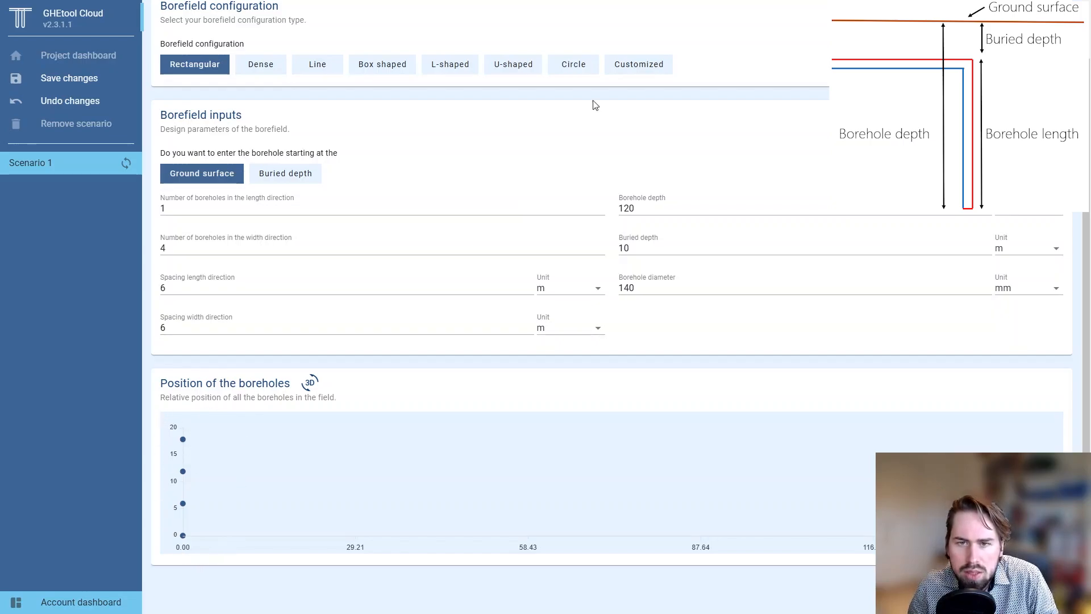
Look at the Customized configuration, return to Rectangular, and convert that borefield into a manual borefield from the position plot.
left_click(643, 65)
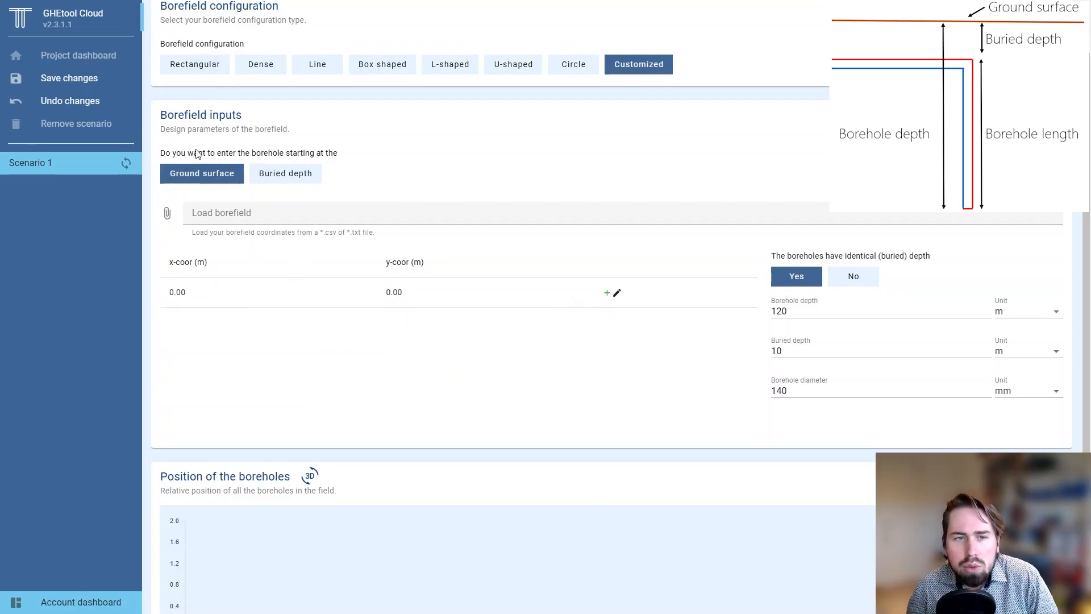
left_click(196, 65)
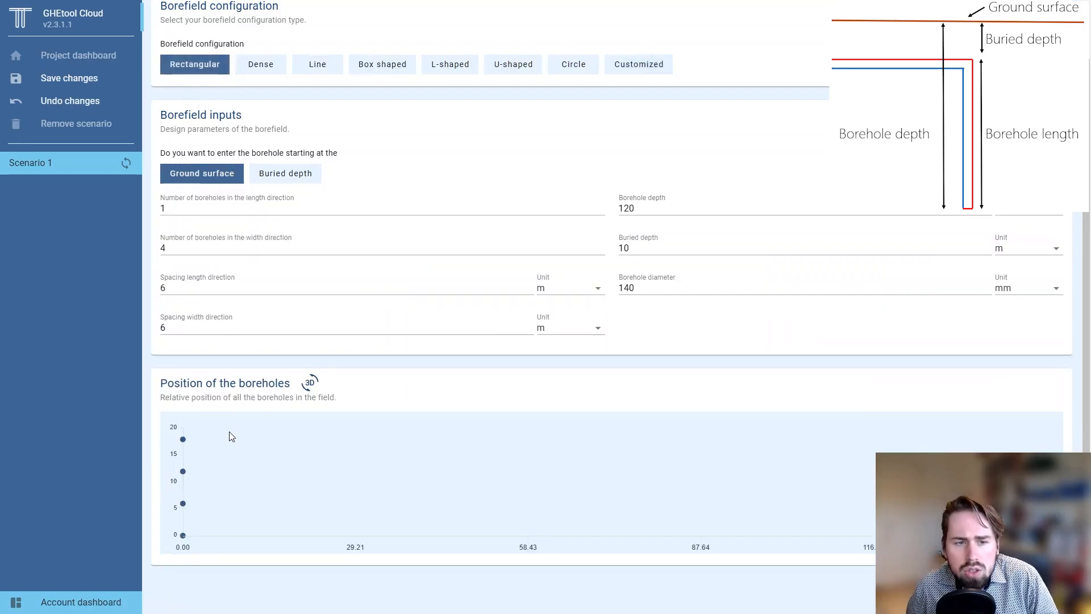
scroll(221, 450, "down", 1)
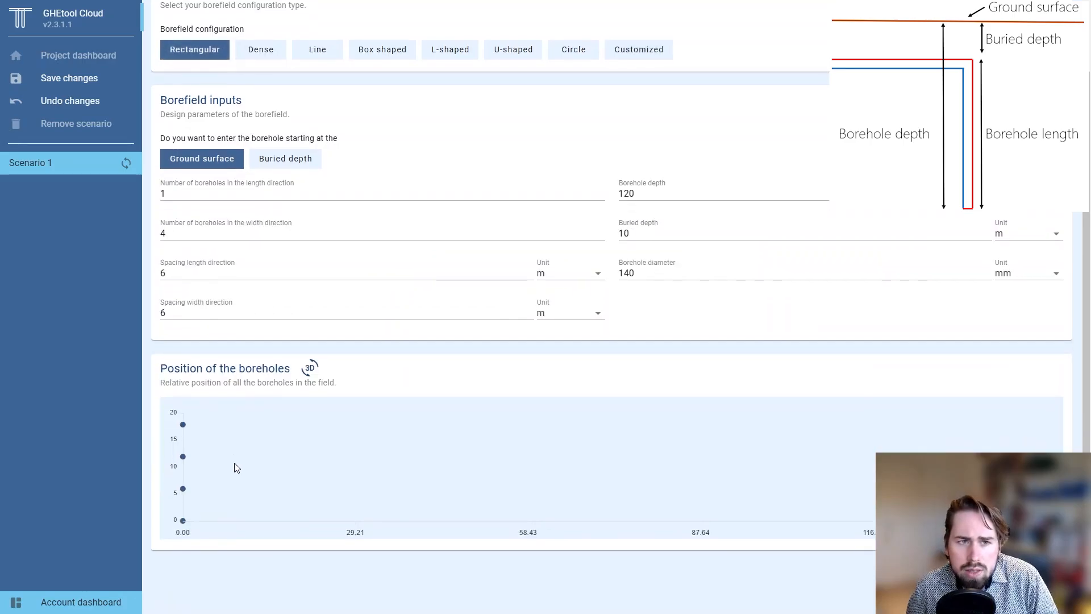
left_click(187, 428)
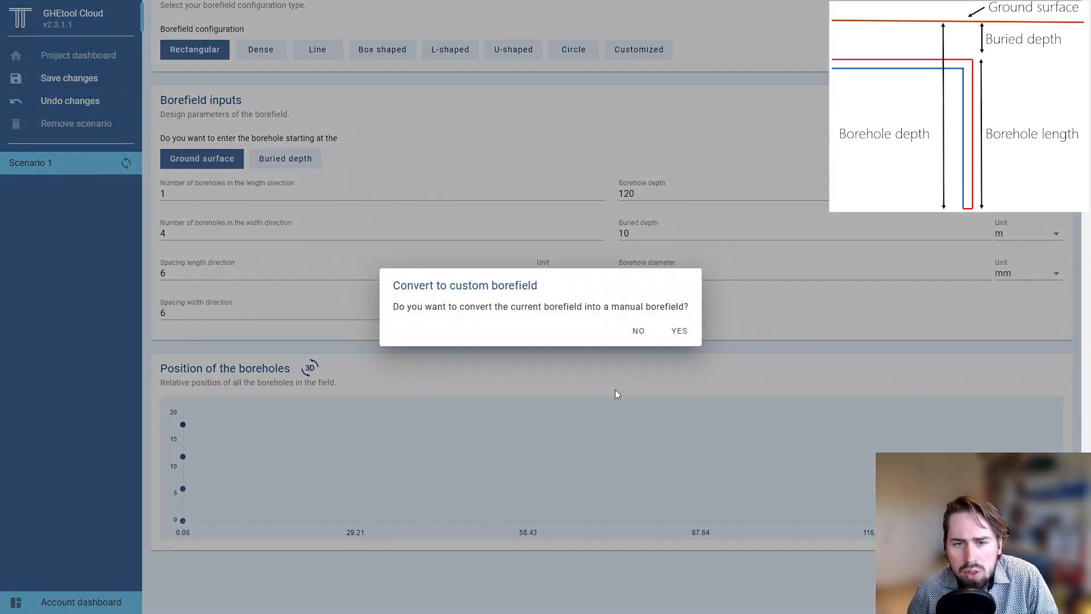
left_click(681, 330)
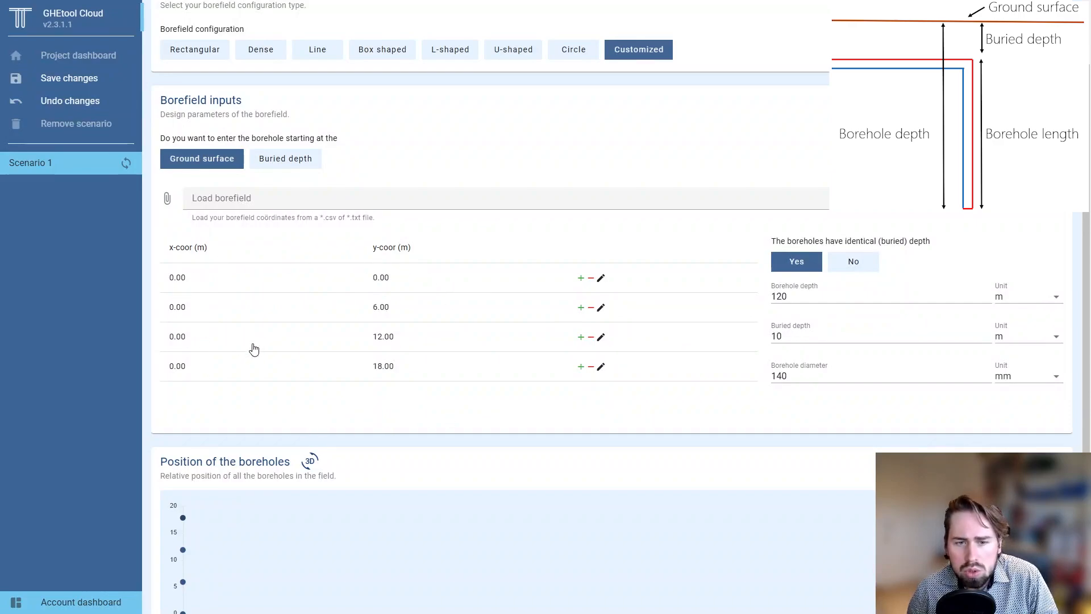
Specify that the boreholes do not have identical depths and that there are inclined boreholes.
scroll(425, 408, "down", 3)
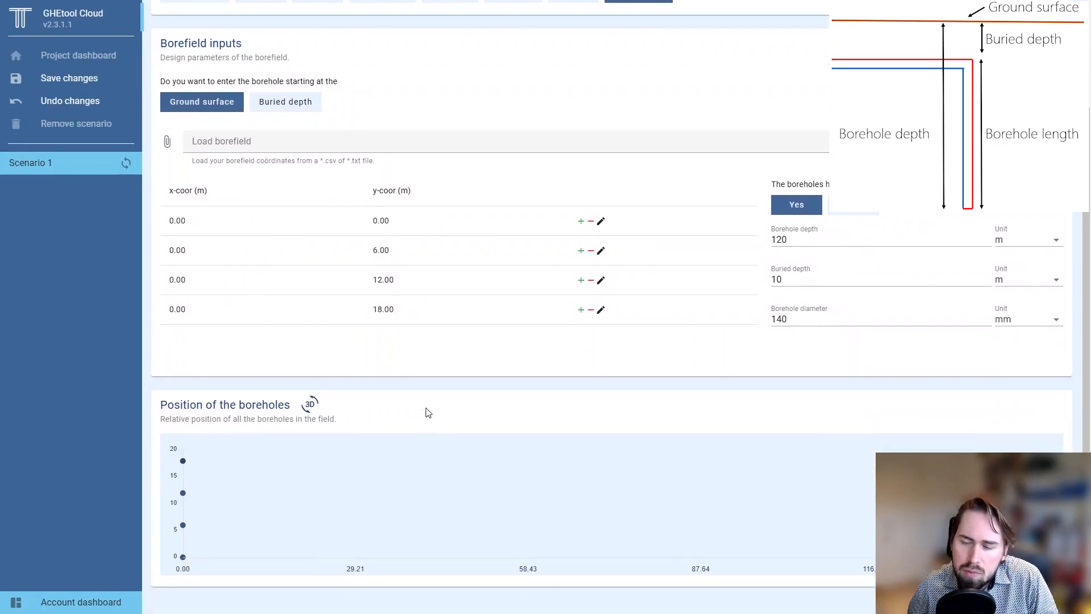
scroll(424, 409, "up", 3)
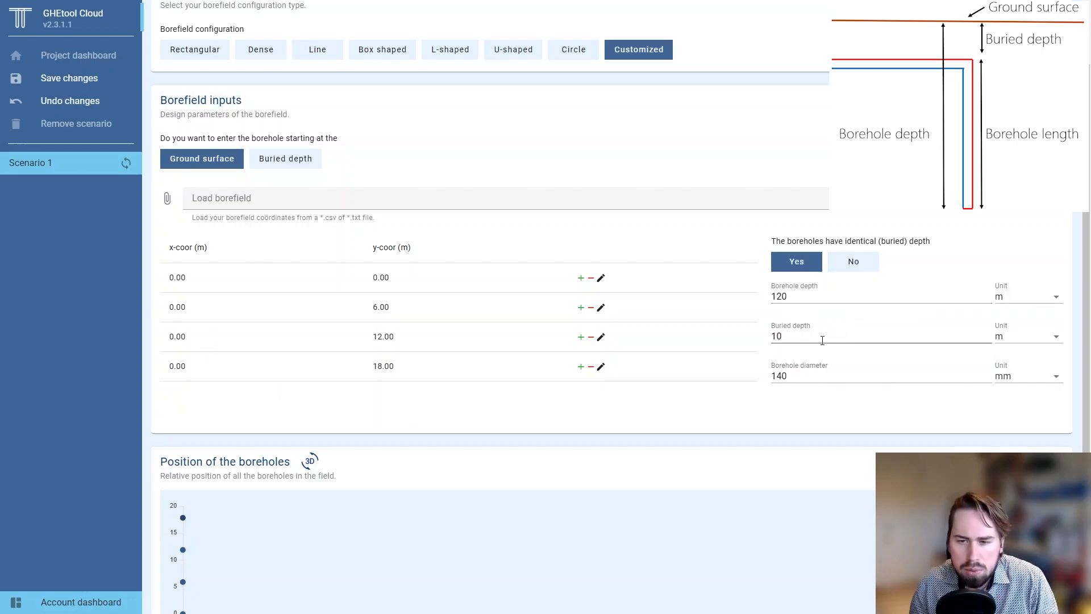
left_click(870, 268)
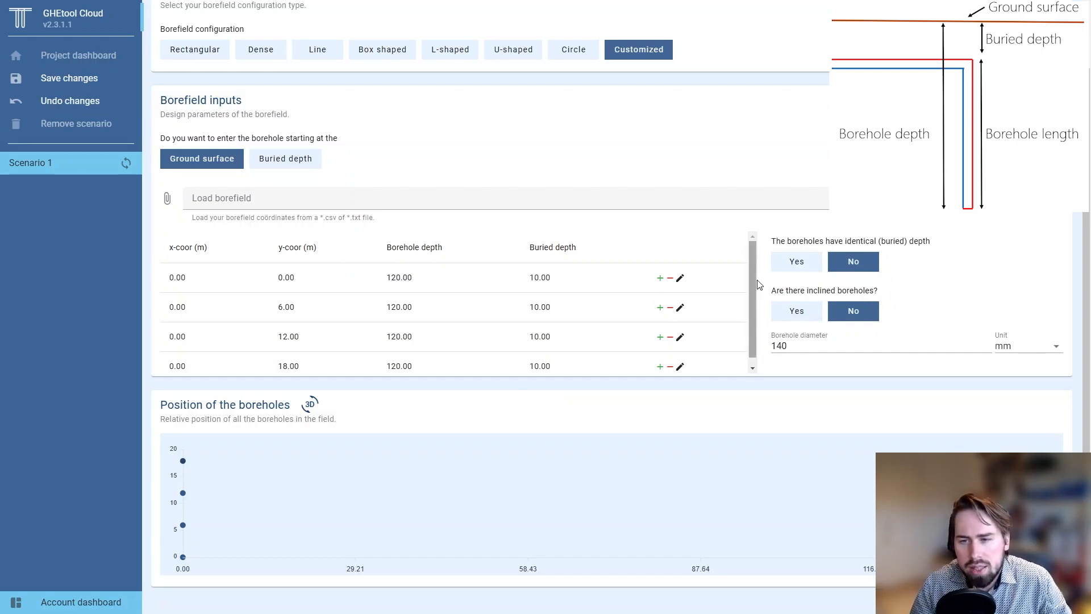
left_click(813, 314)
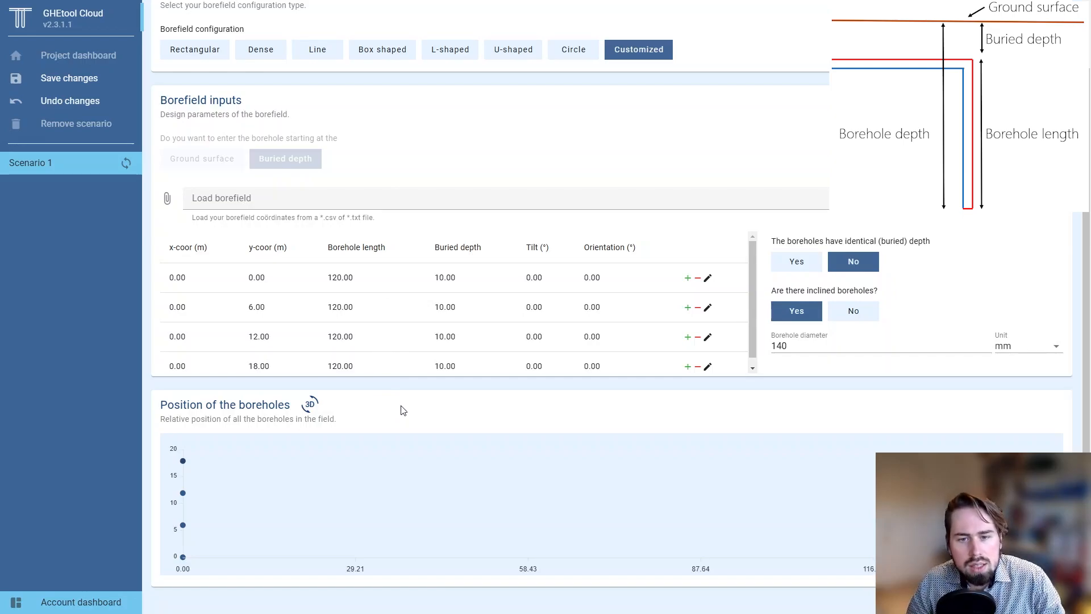
Edit the borehole at (0, 0) to have a tilt of 15° and an orientation of 0°.
left_click(183, 558)
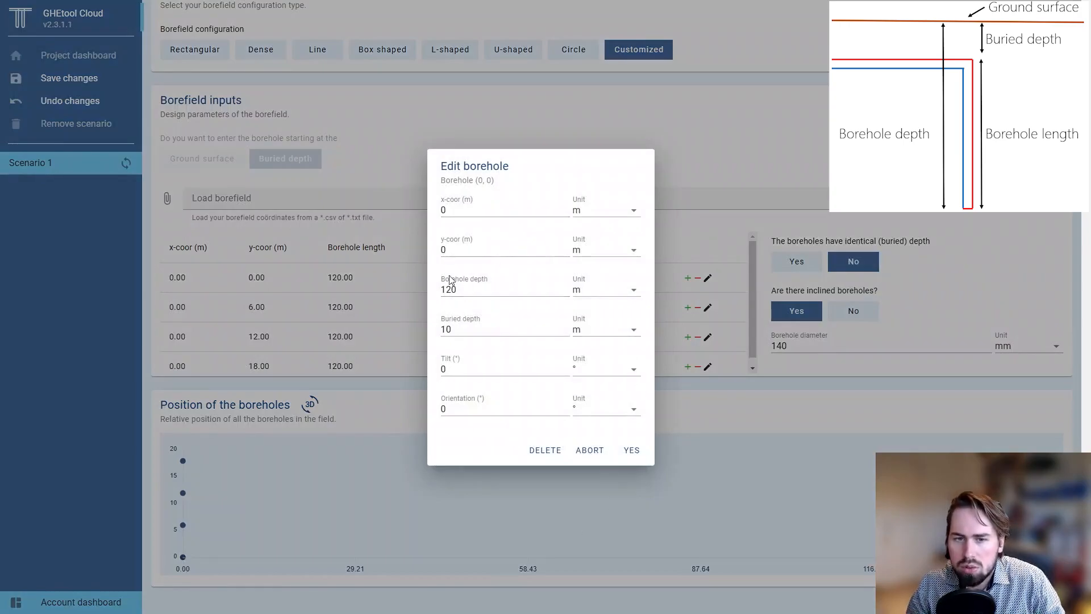
left_click(478, 370)
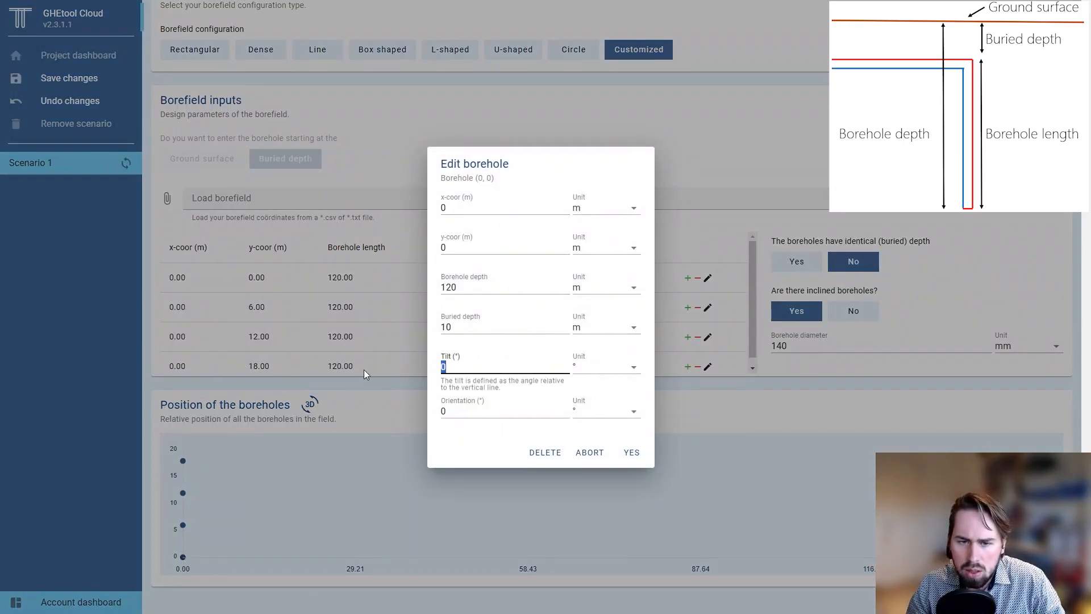
type("15")
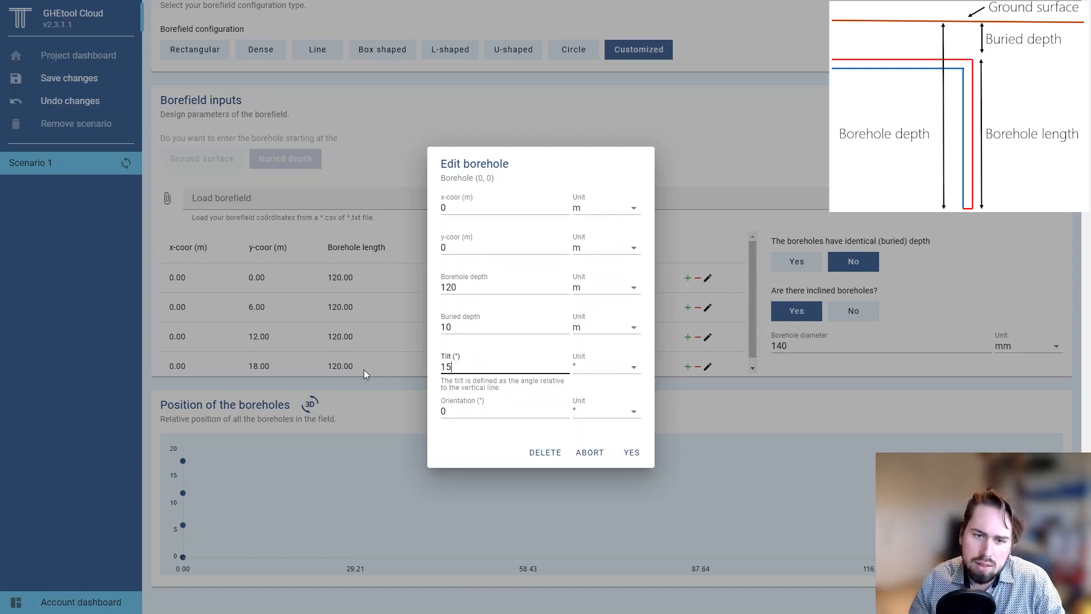
key("Tab")
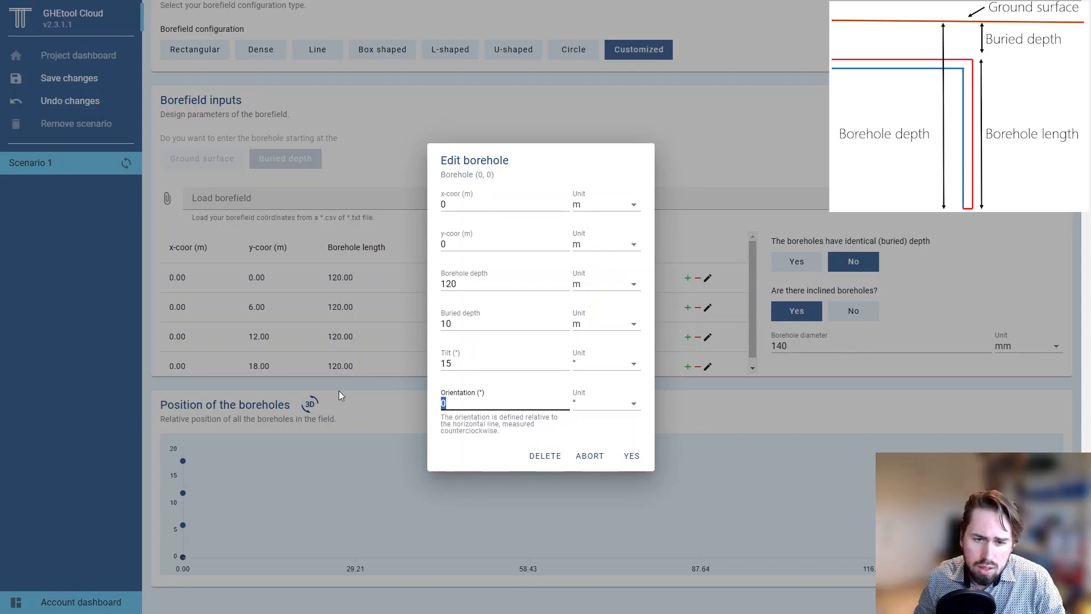
type("90")
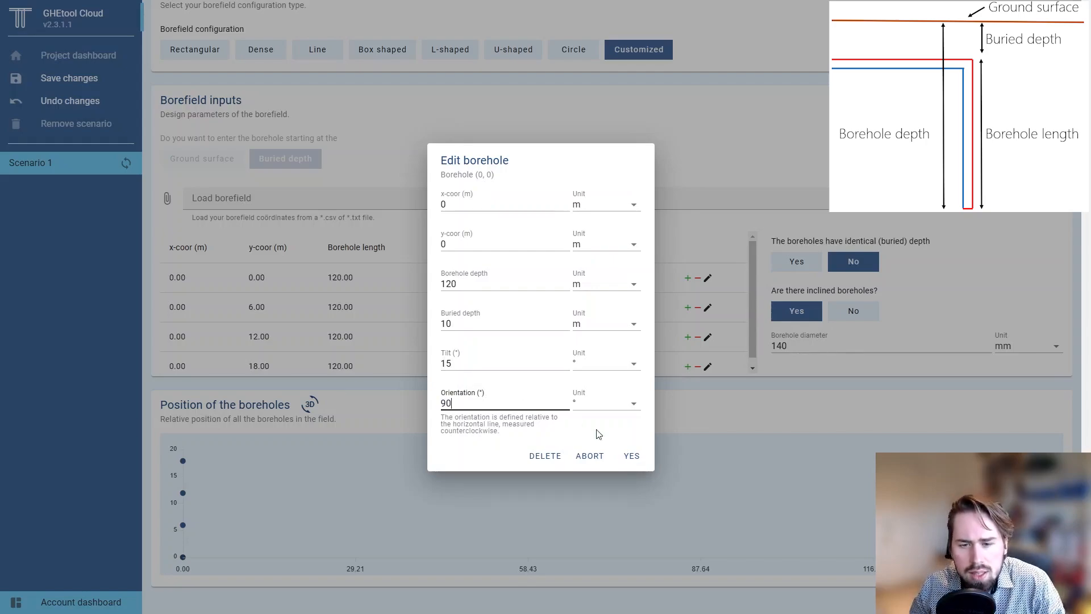
left_click_drag(503, 405, 376, 406)
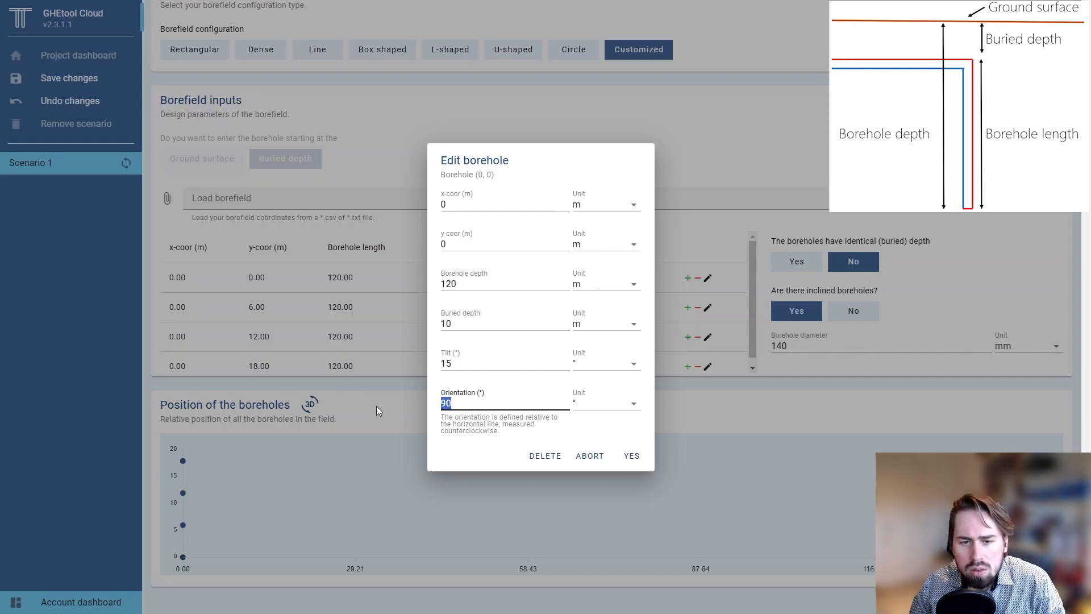
type("0")
left_click(632, 456)
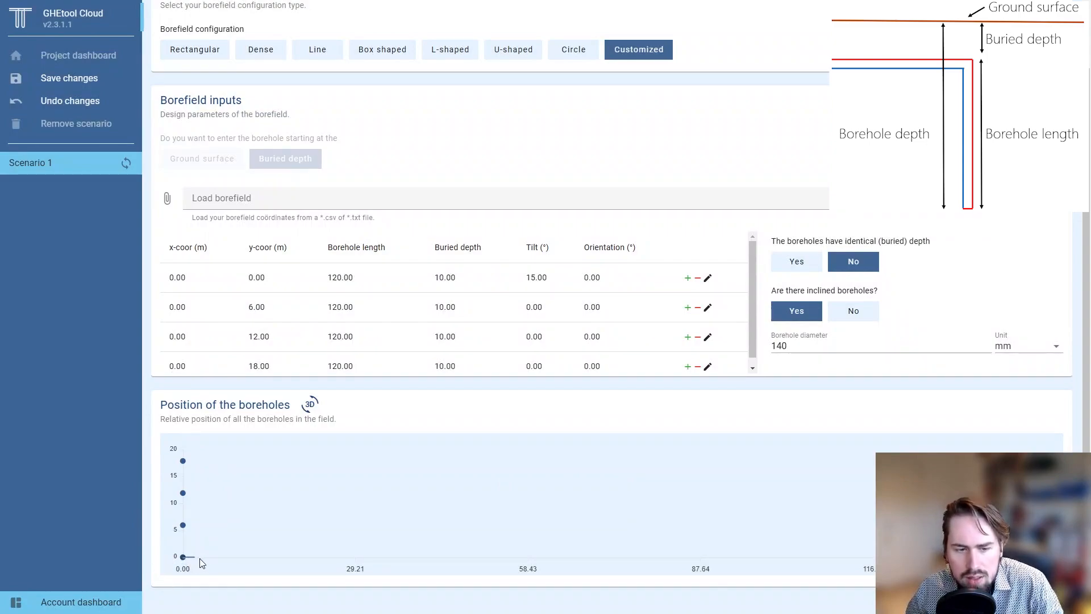
Examine the tilted borehole among the vertical ones in the rotated 3D borefield view.
left_click(311, 404)
left_click_drag(517, 389, 579, 273)
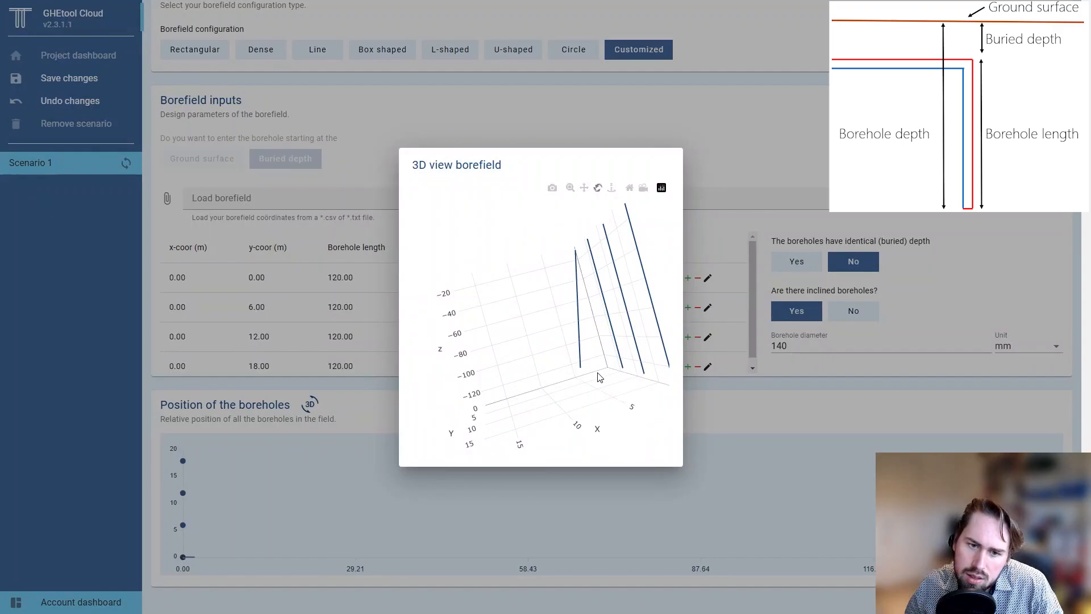
left_click(722, 403)
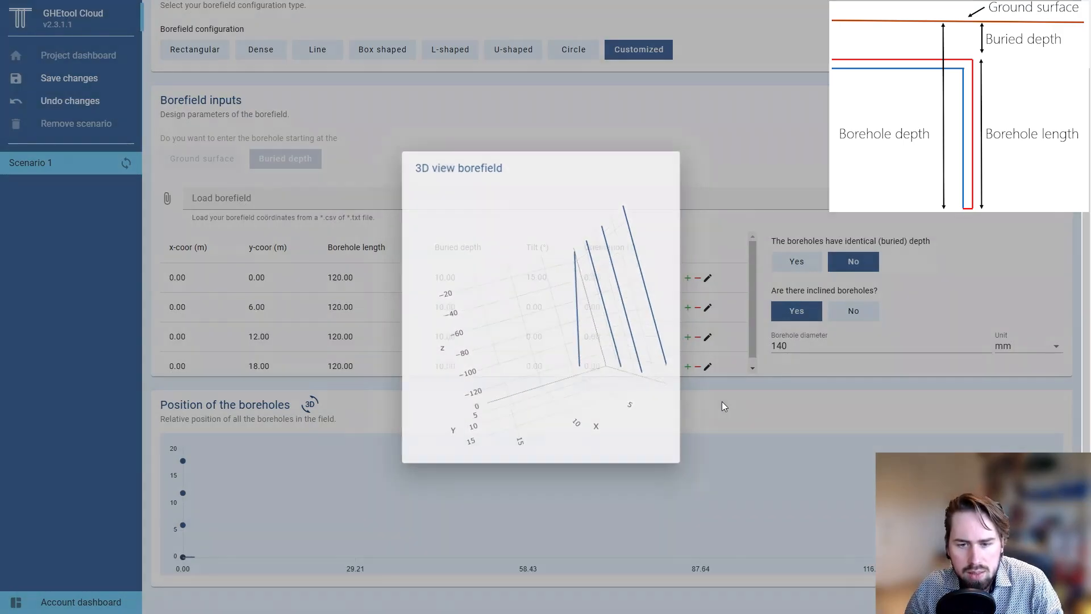
Edit the borehole at (0, 6) to have a tilt of 15° and an orientation of 180°.
left_click(183, 527)
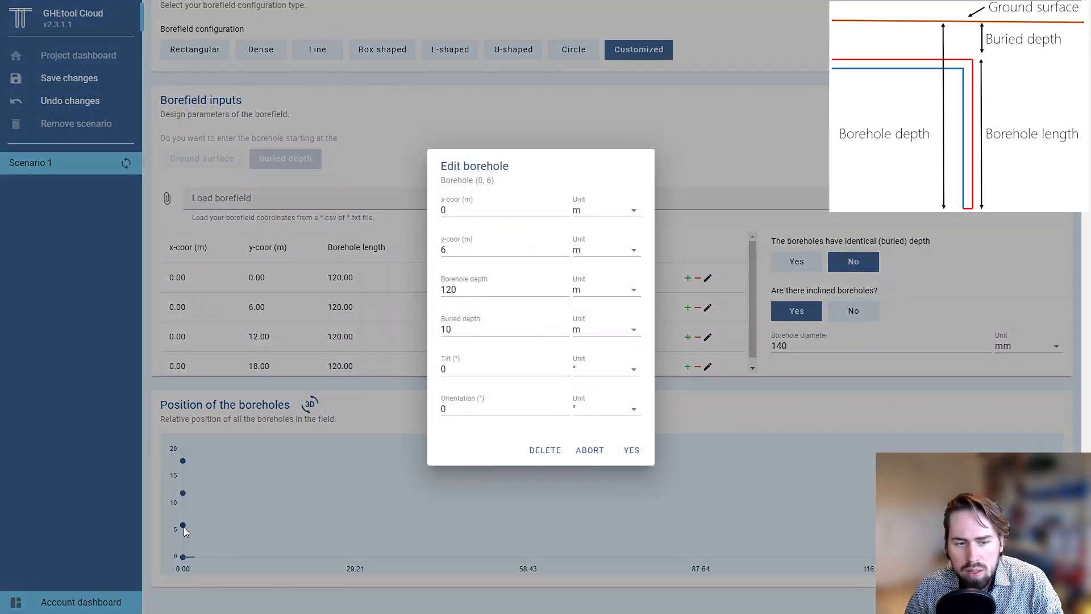
left_click_drag(461, 369, 360, 356)
type("15")
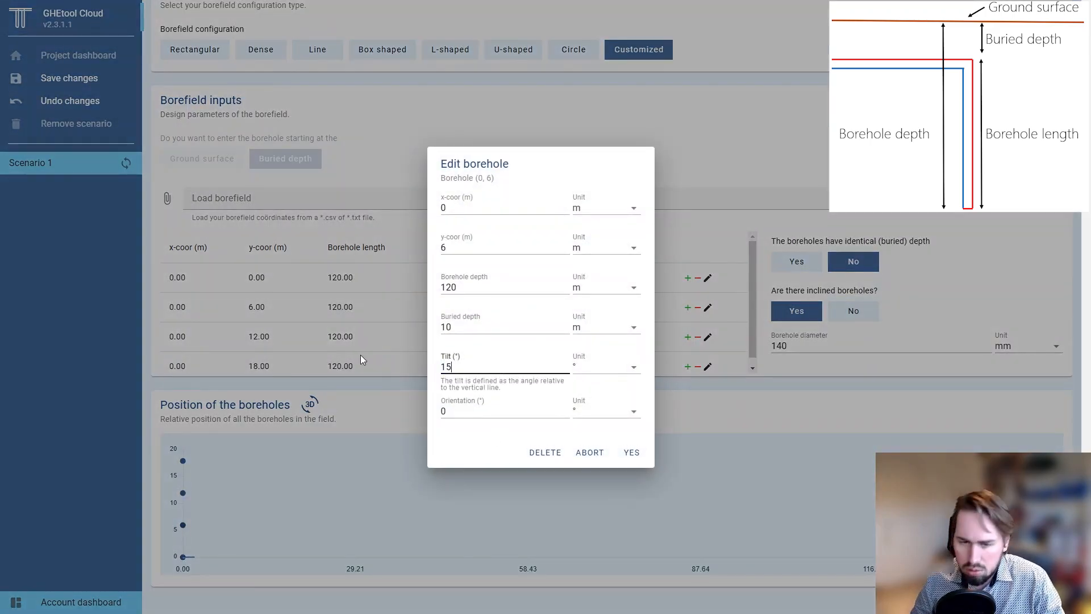
left_click_drag(459, 410, 431, 419)
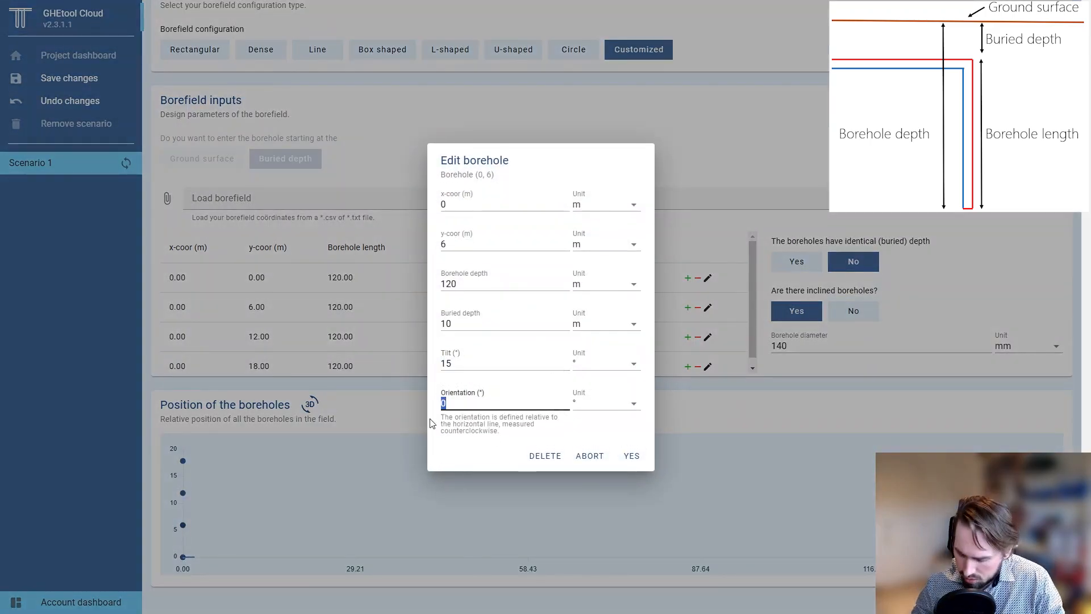
type("180")
left_click(632, 456)
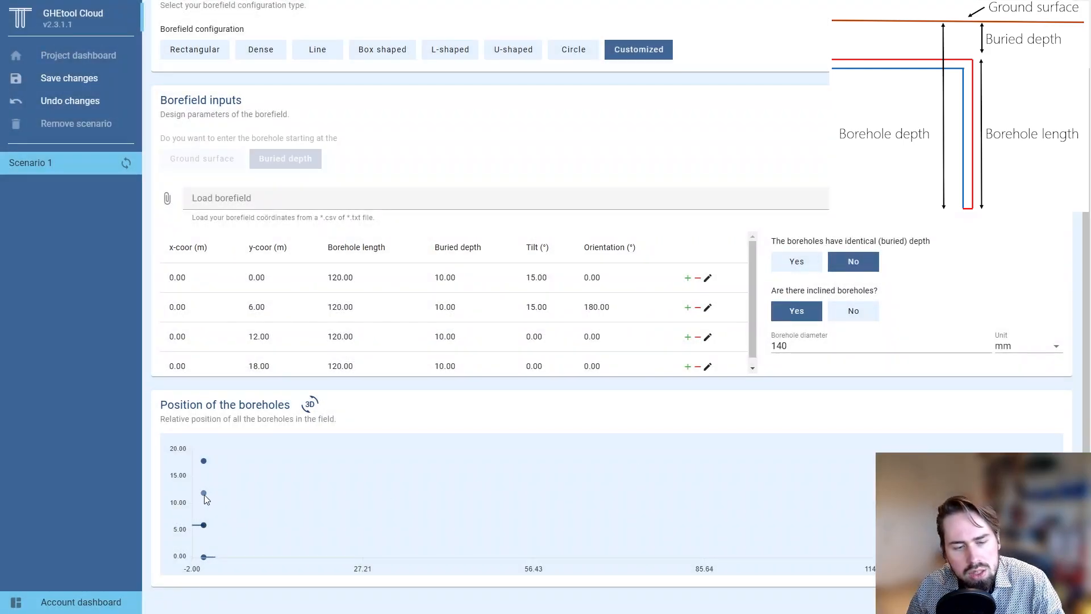
Examine the two oppositely tilted boreholes in the 3D borefield view from several angles, and close the view.
left_click(310, 404)
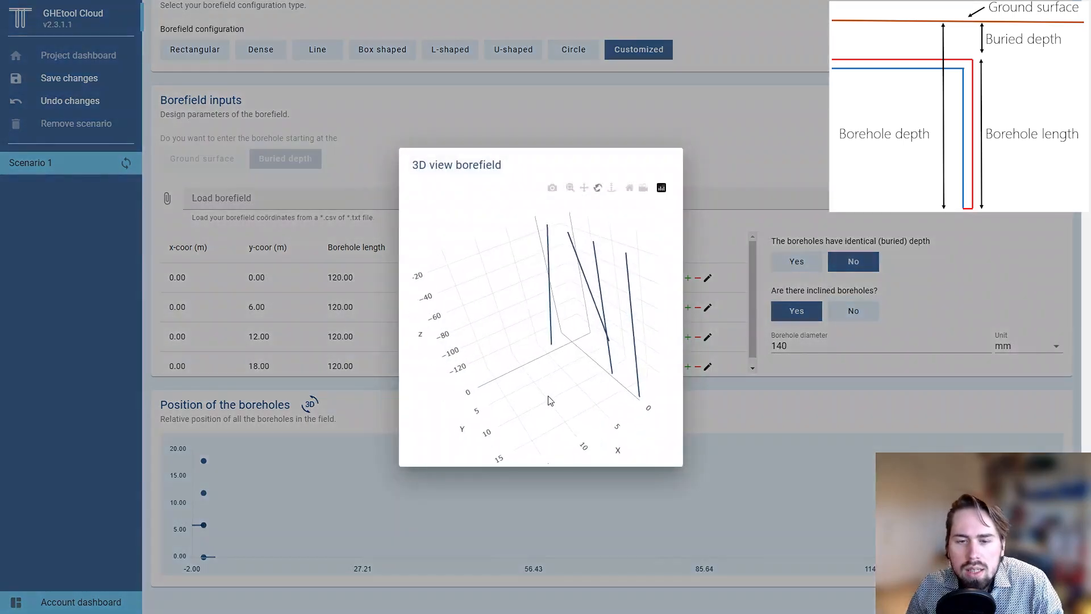
left_click_drag(548, 396, 538, 395)
left_click_drag(525, 247, 542, 237)
left_click_drag(574, 400, 615, 387)
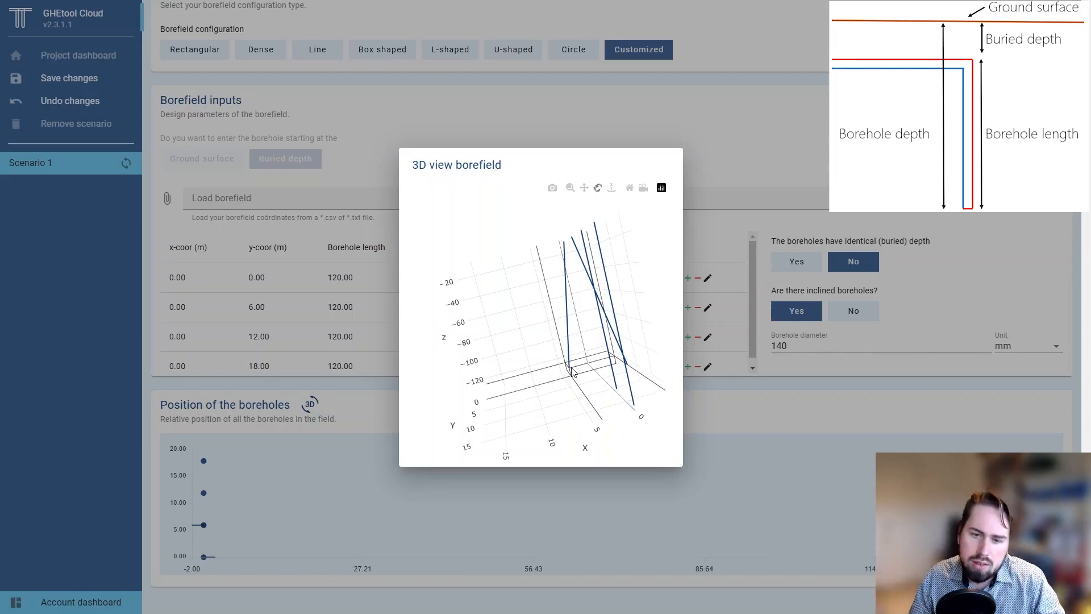
left_click_drag(603, 401, 553, 411)
left_click(798, 385)
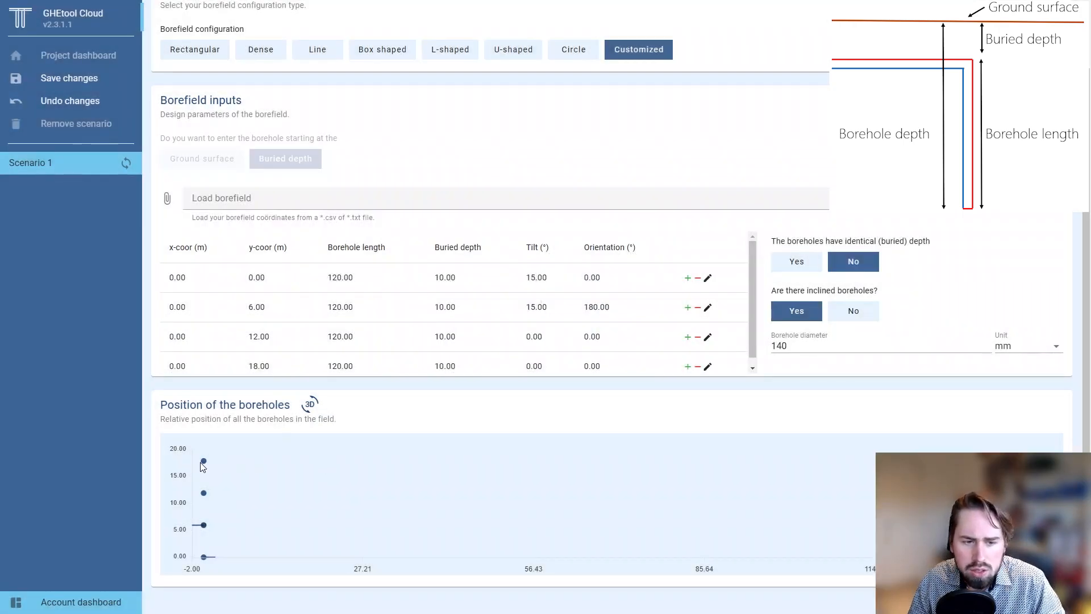
Edit the borehole at (0, 18) to have a tilt of 20° and an orientation of 90°.
left_click(202, 464)
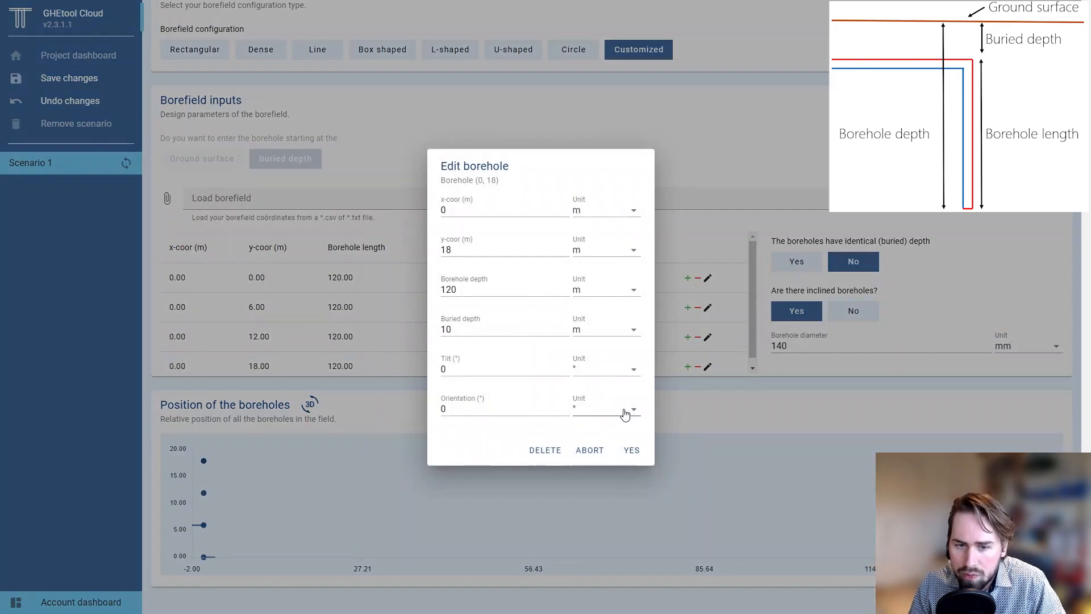
double_click(488, 370)
type("20")
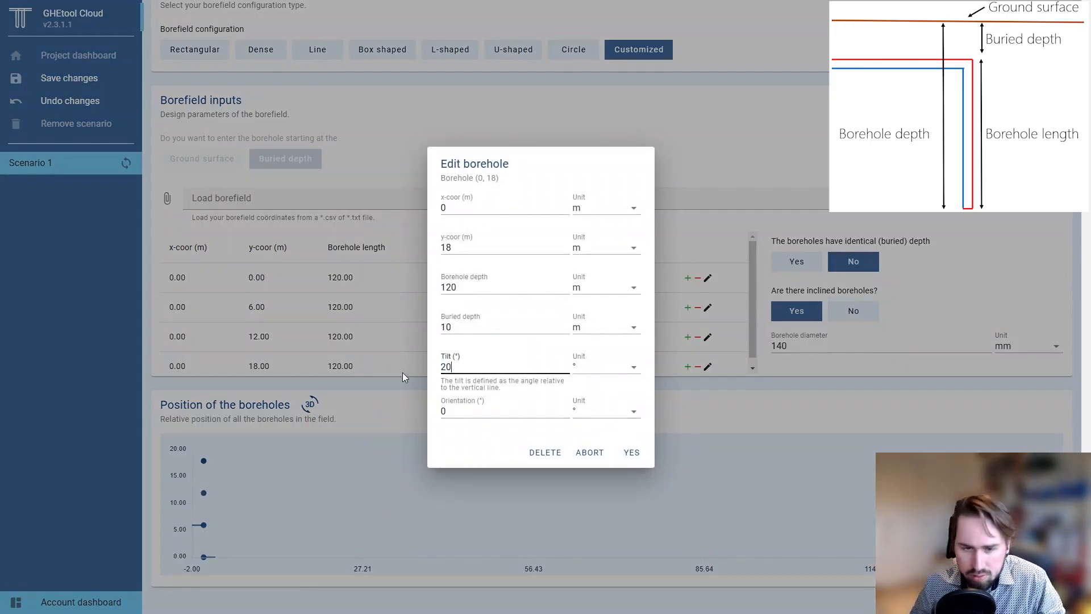
key("Tab")
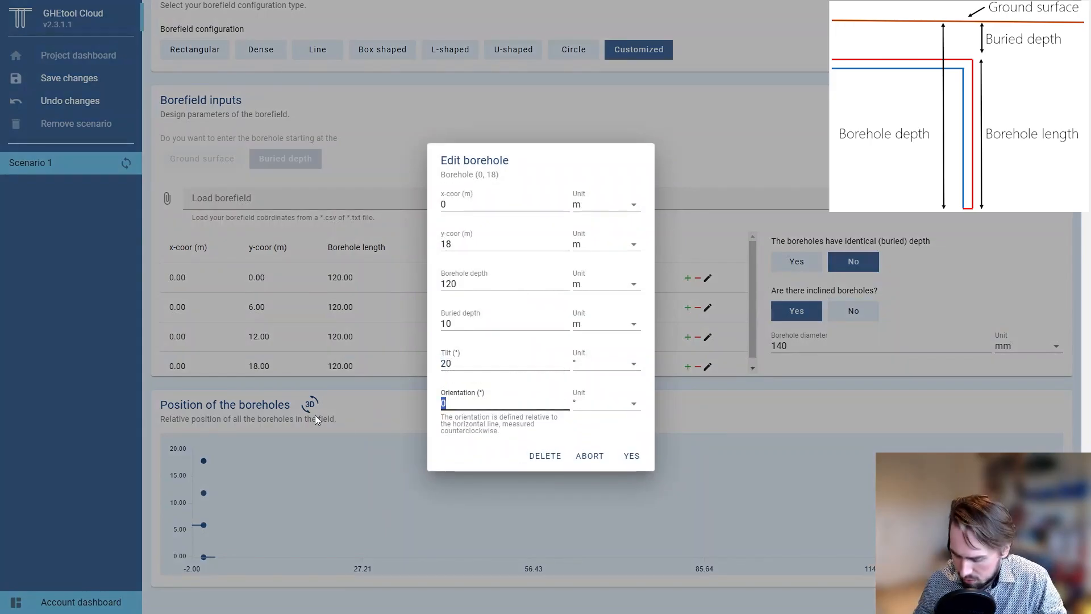
type("90")
left_click(630, 458)
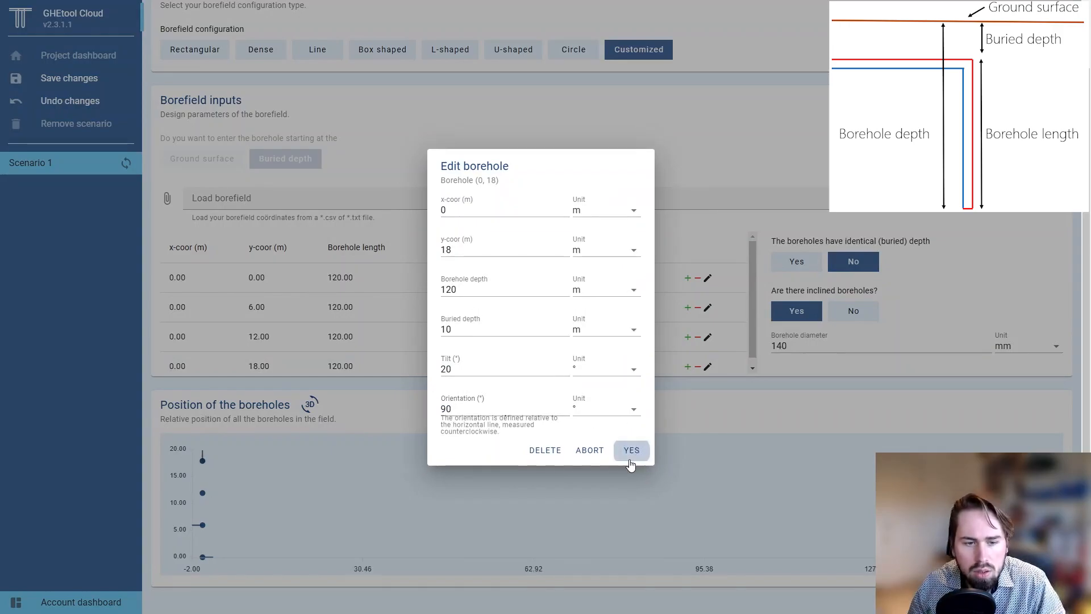
Examine all the inclined boreholes, including the one at (0, 18), in the rotated 3D borefield view, and close it.
left_click(310, 406)
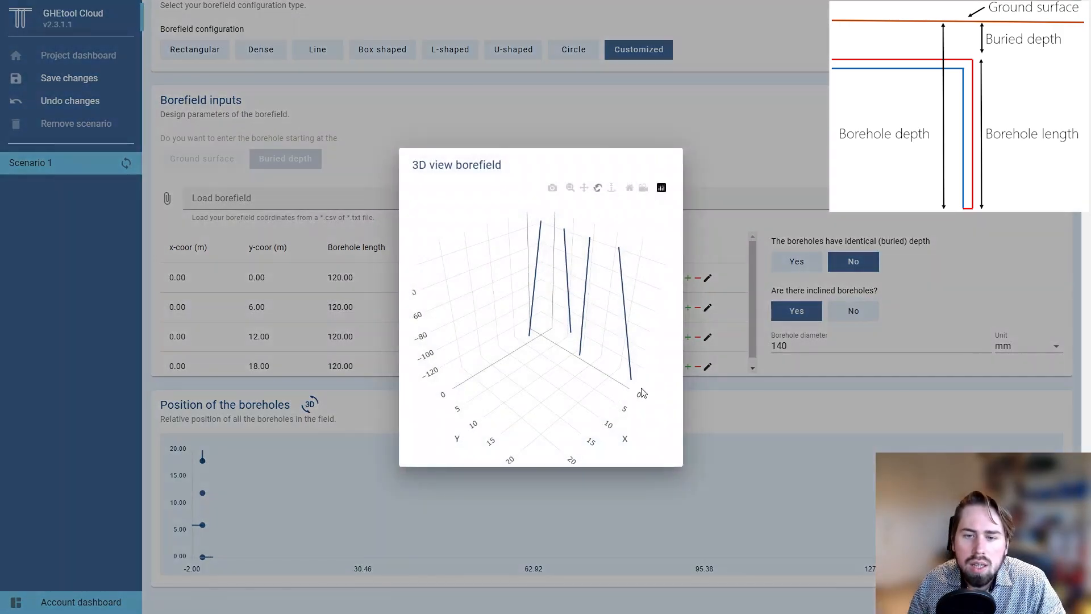
left_click_drag(589, 396, 732, 393)
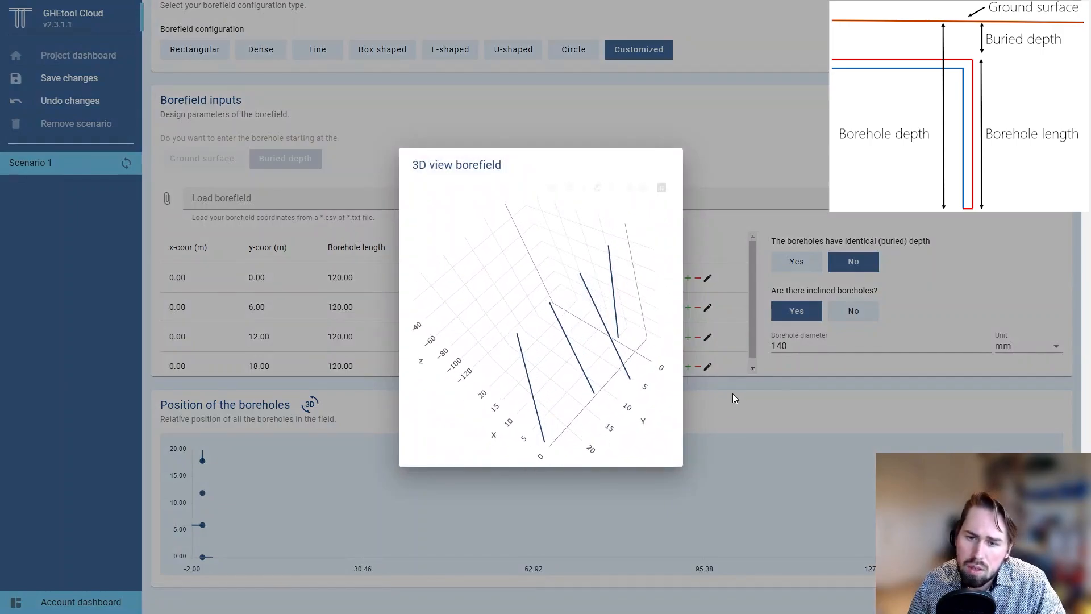
left_click(735, 391)
scroll(738, 392, "down", 1)
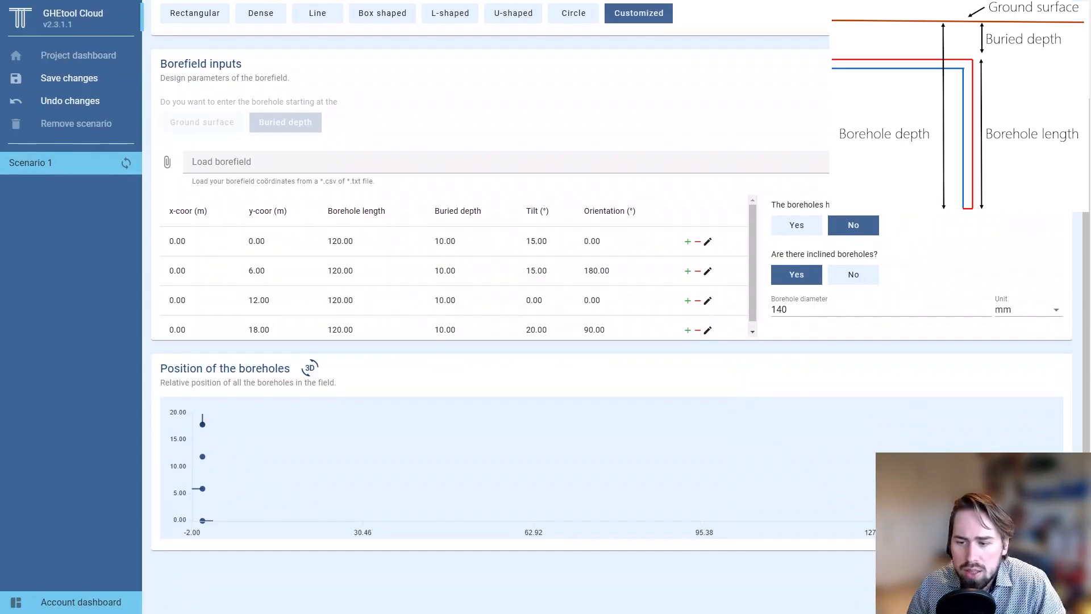